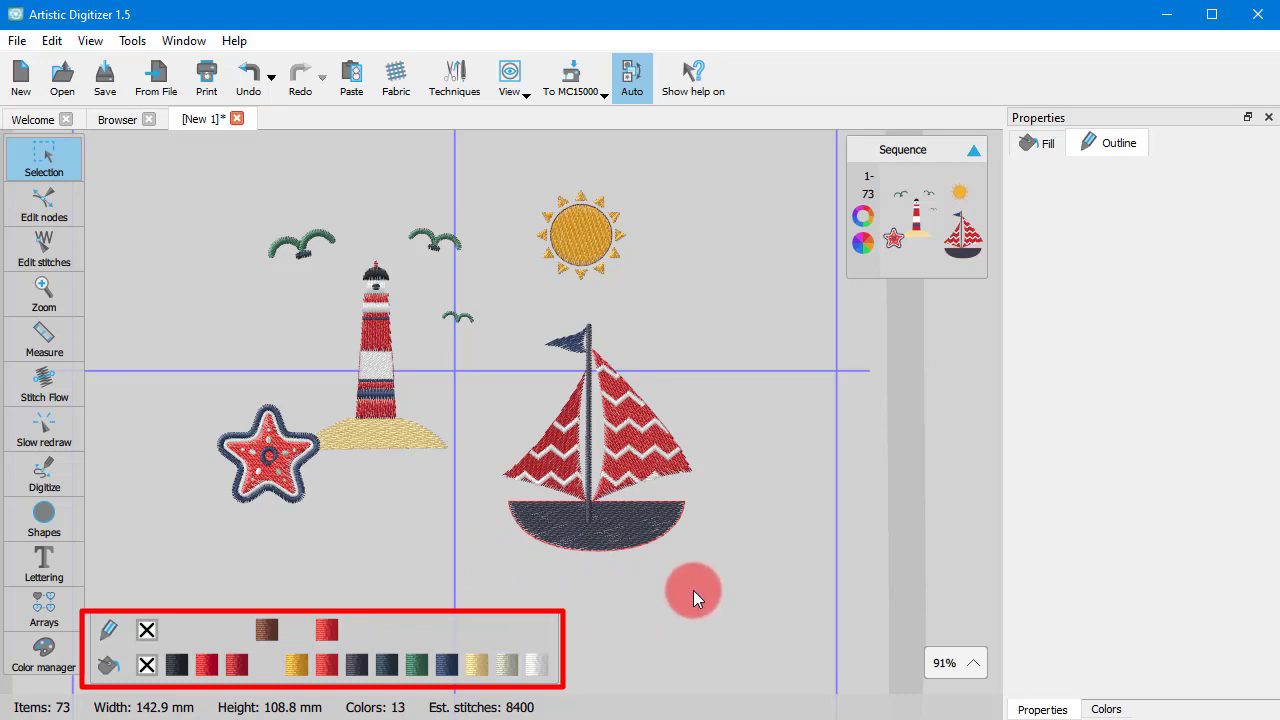
- Recolour the dark slate thread #25404f to light blue #5796ba with Edit color
right_click(389, 673)
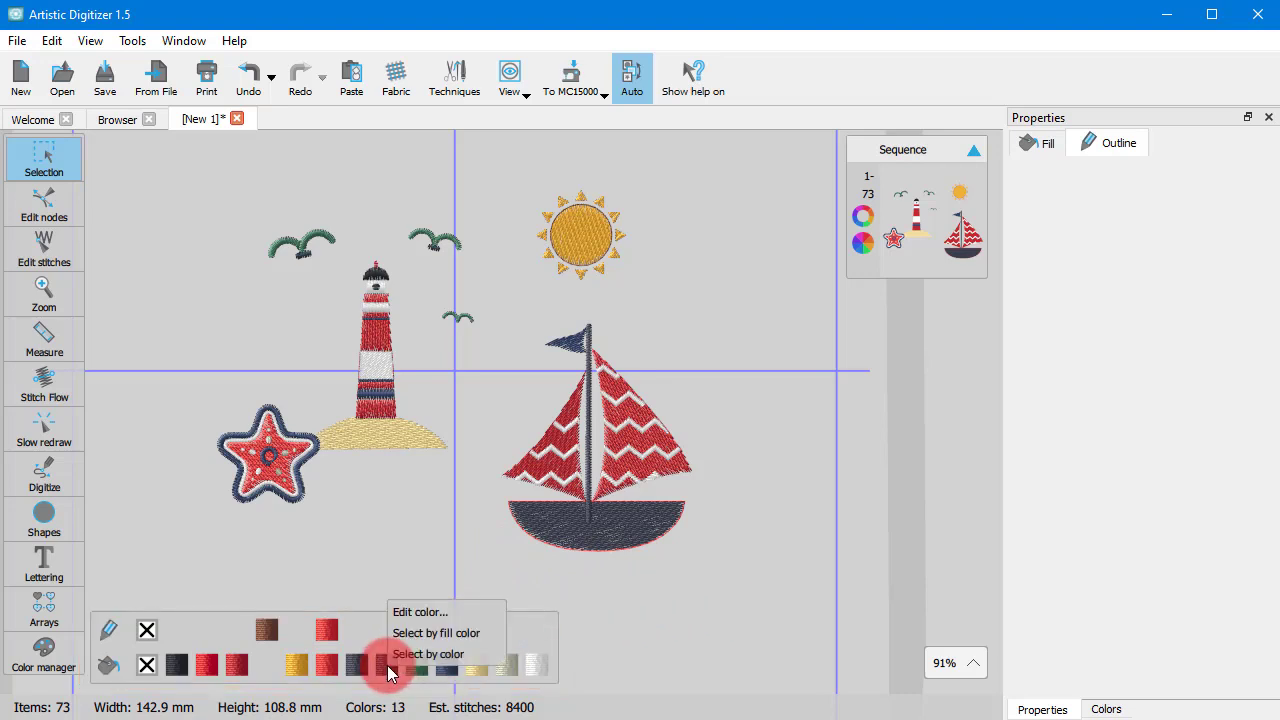
left_click(410, 606)
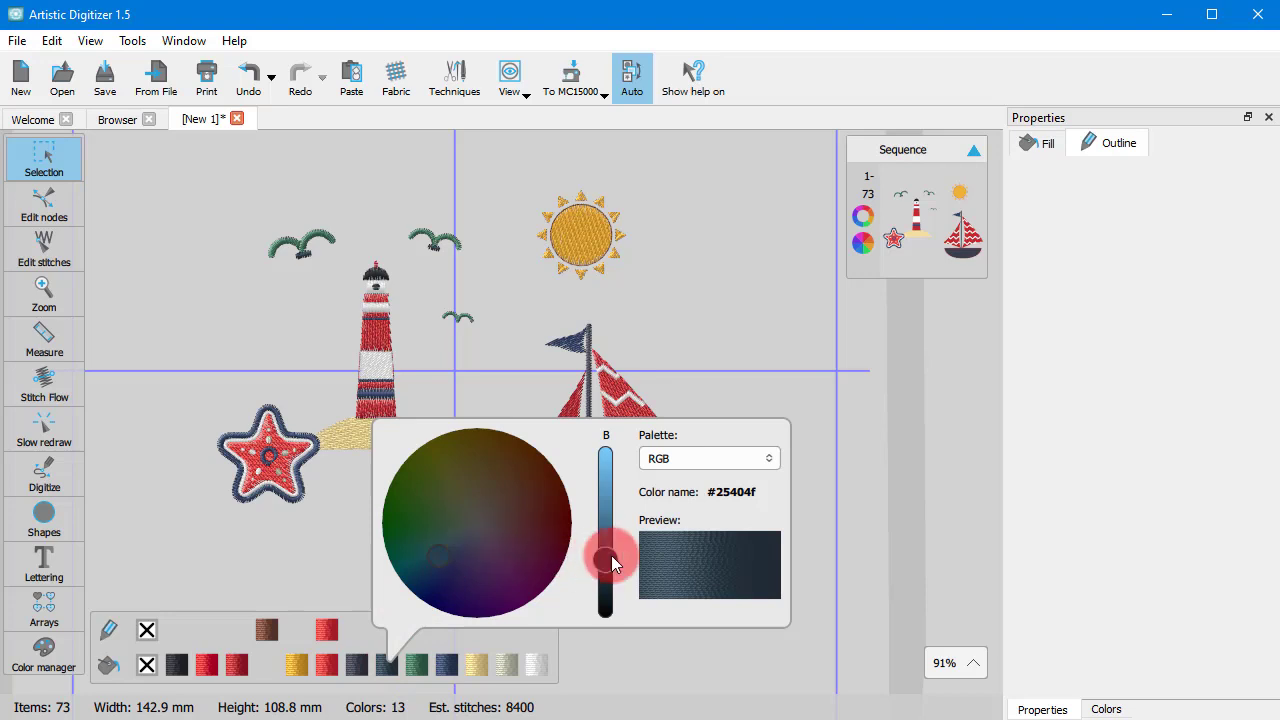
left_click_drag(611, 555, 623, 499)
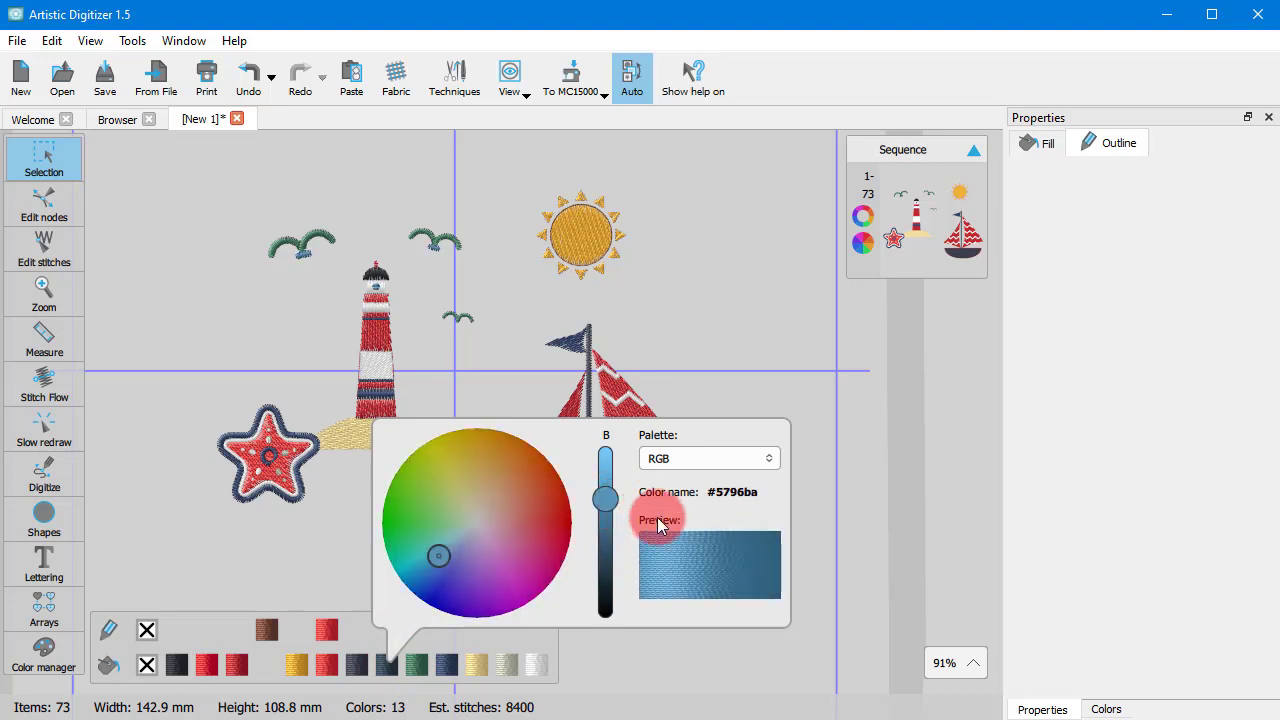
key("Escape")
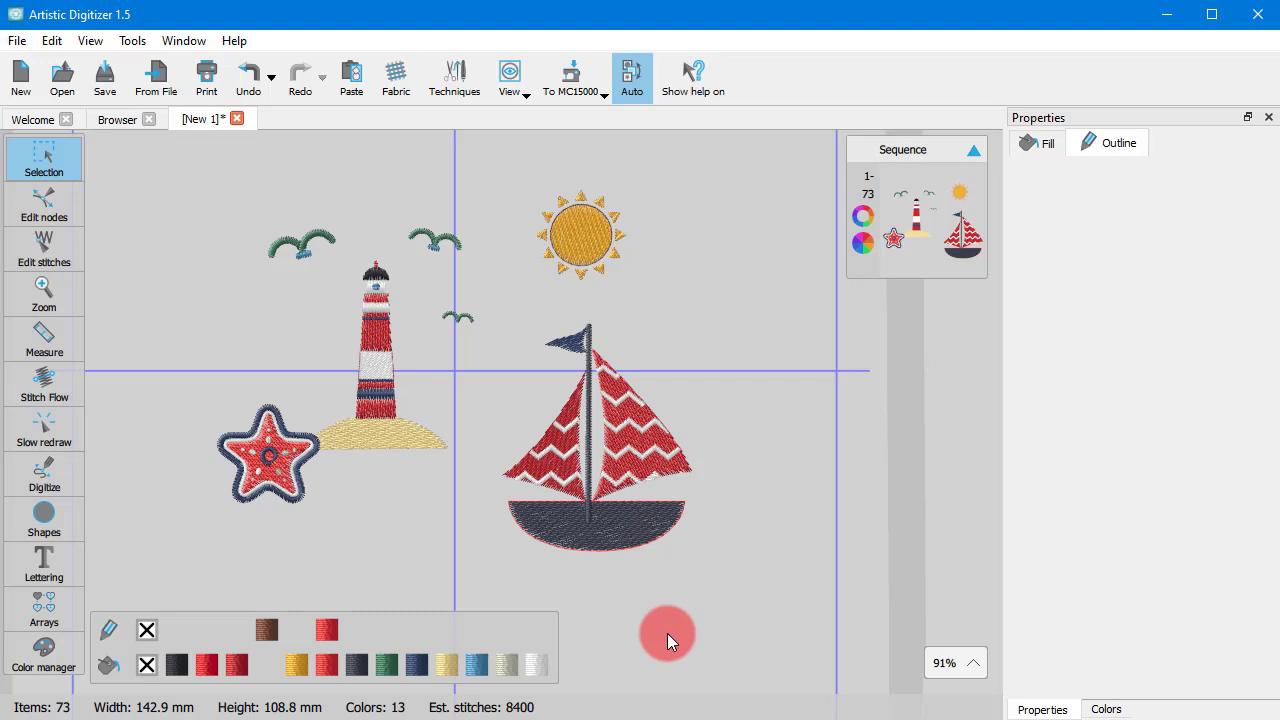
- Open Color manager and browse the 13 thread colours plotted on the JANOME palette wheel
scroll(20, 580, "down", 2)
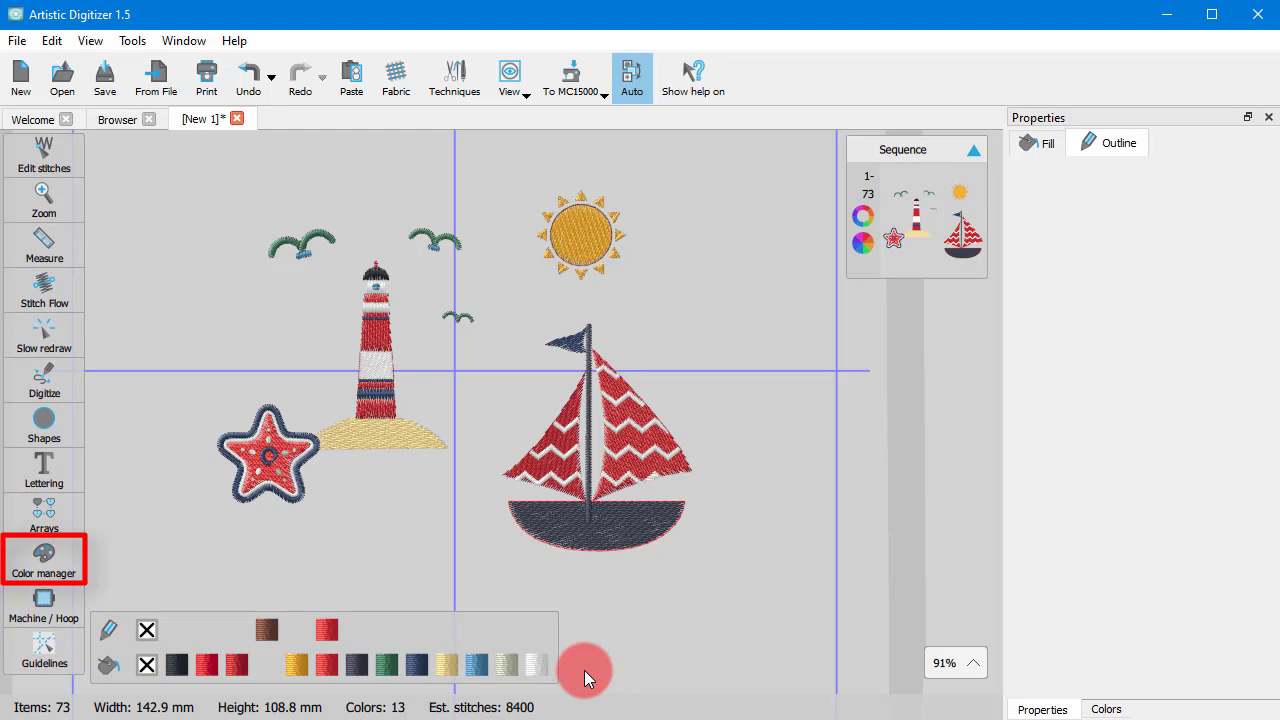
left_click(44, 558)
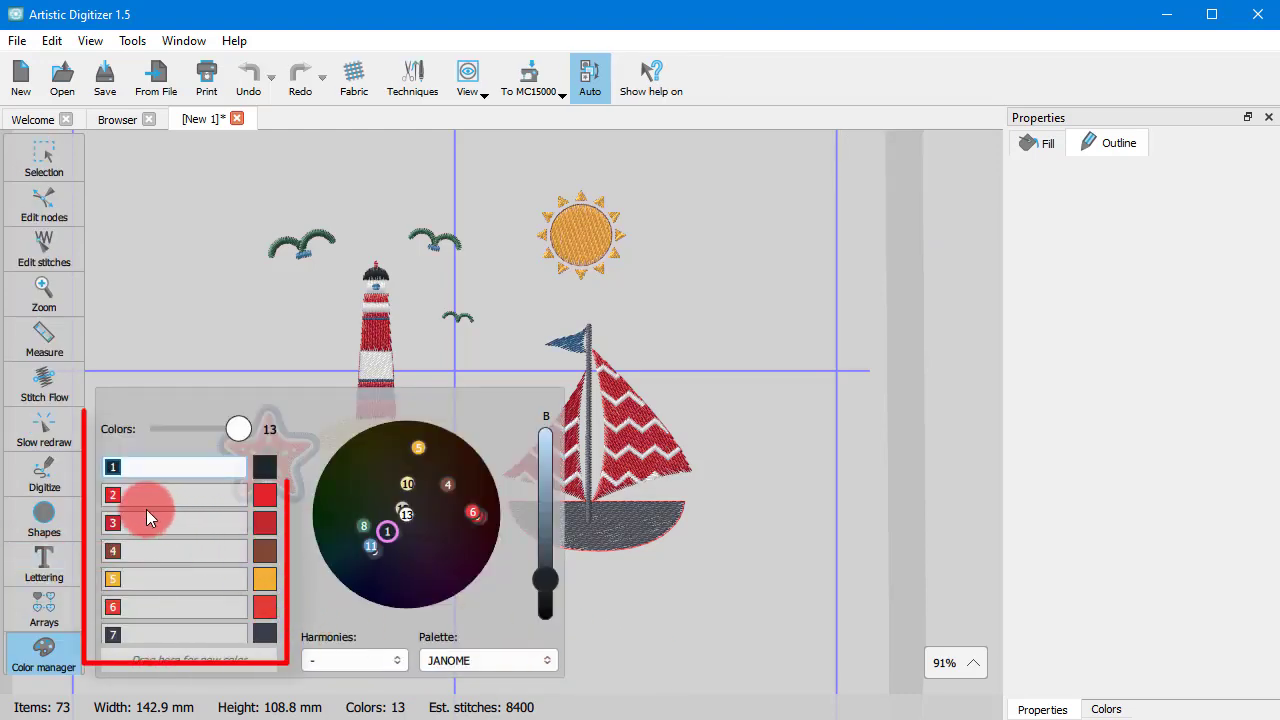
scroll(146, 509, "down", 3)
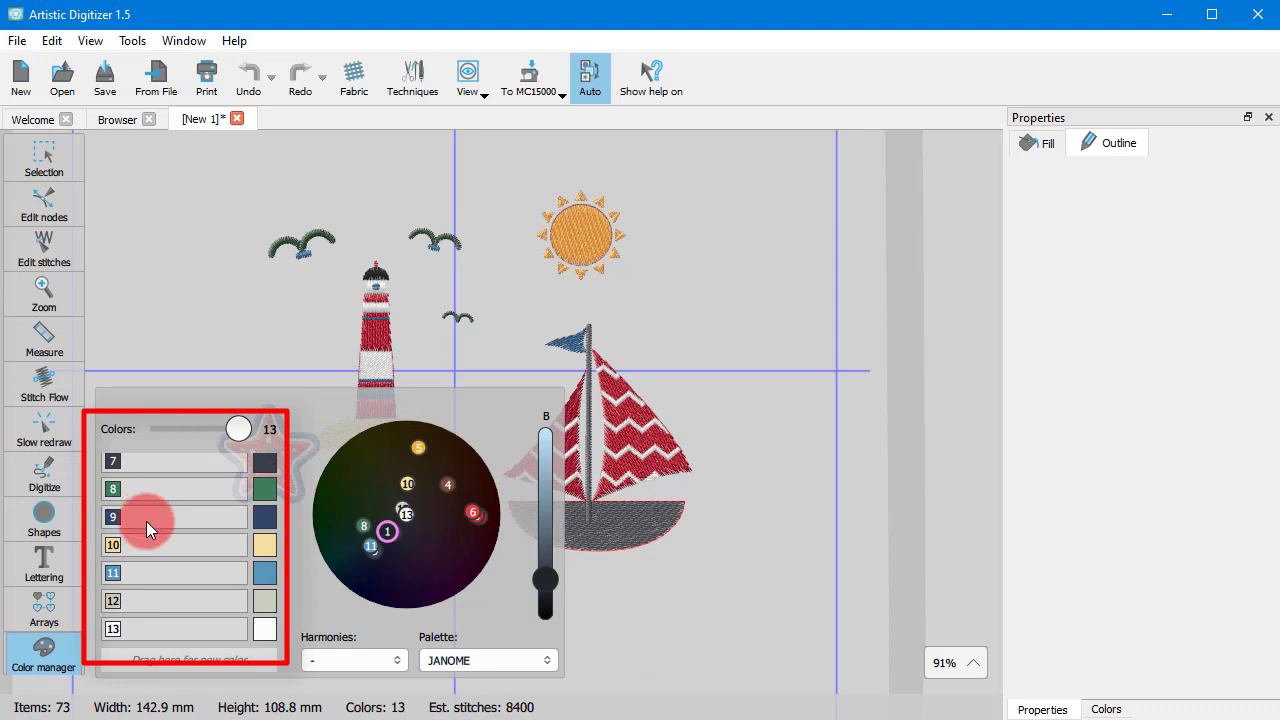
scroll(146, 521, "up", 3)
scroll(146, 521, "down", 3)
scroll(146, 521, "up", 3)
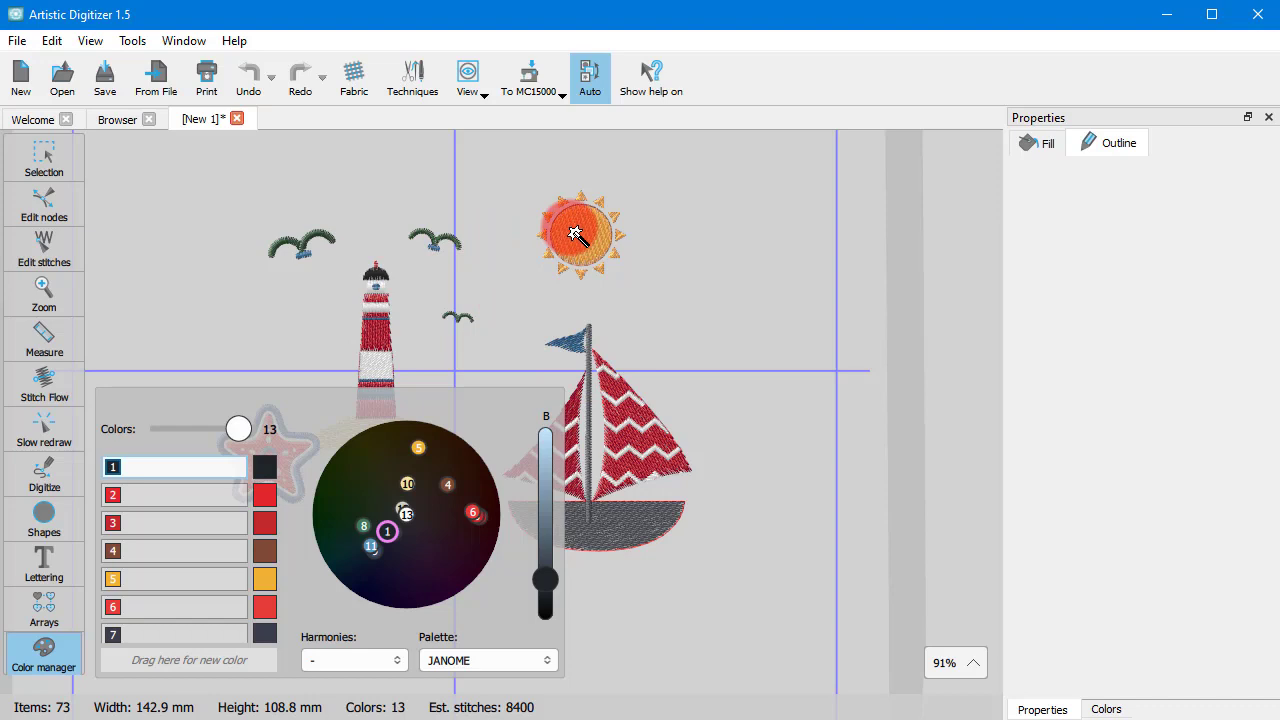
- Select the sun and move colour marker 5 on the wheel from golden yellow to orange
left_click(575, 234)
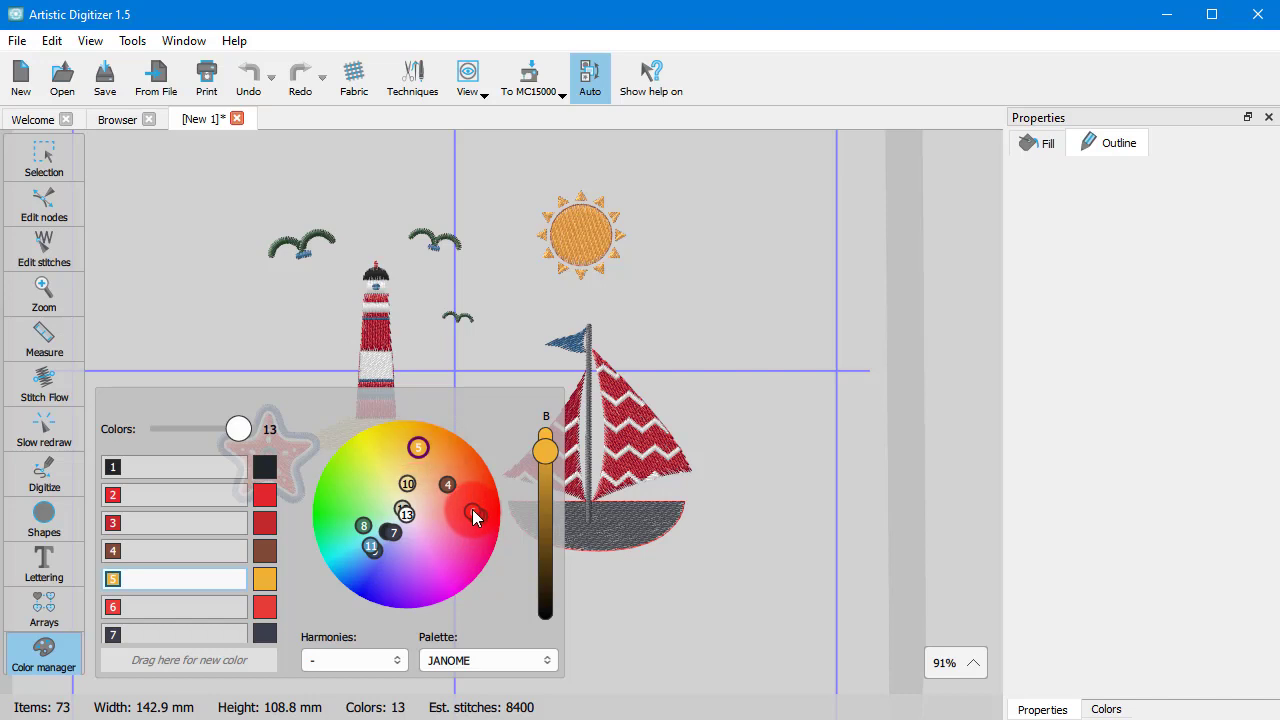
mouse_move(418, 447)
left_mouse_down()
mouse_move(388, 447)
mouse_move(420, 450)
mouse_move(398, 445)
mouse_move(368, 485)
mouse_move(372, 468)
mouse_move(422, 444)
mouse_move(459, 479)
mouse_move(492, 472)
mouse_move(472, 425)
mouse_move(449, 441)
left_mouse_up()
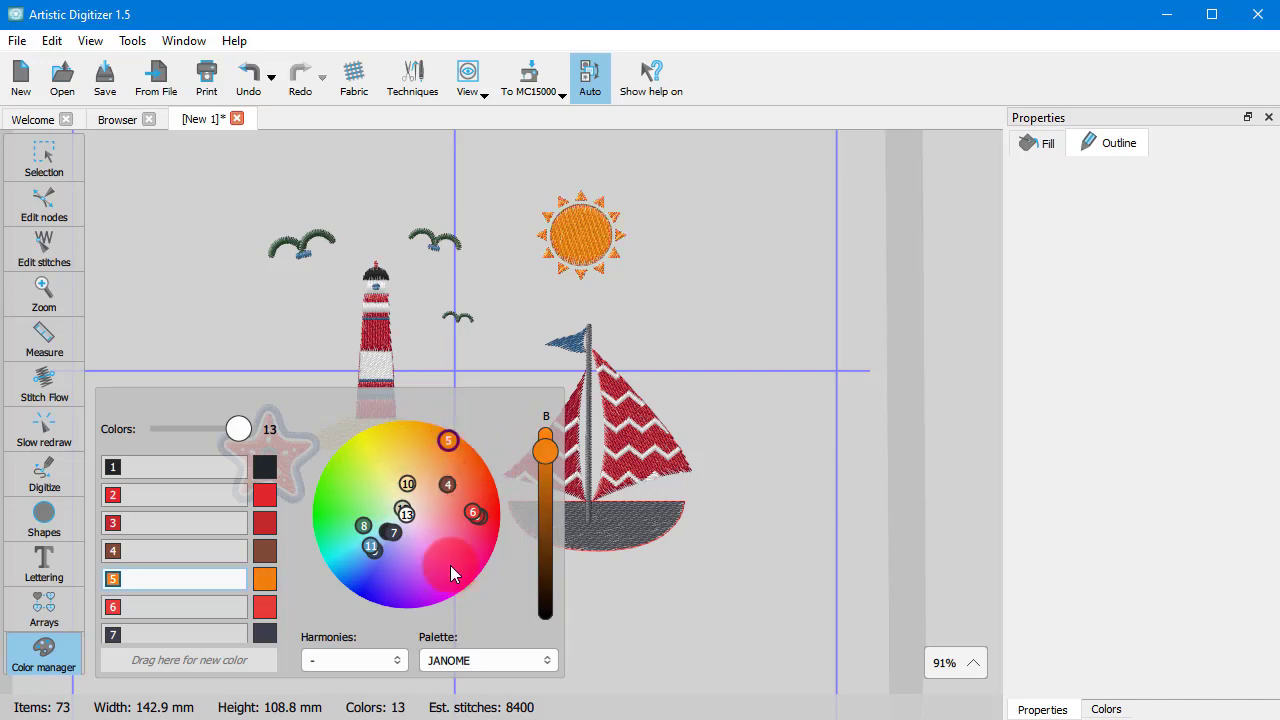
left_click(510, 660)
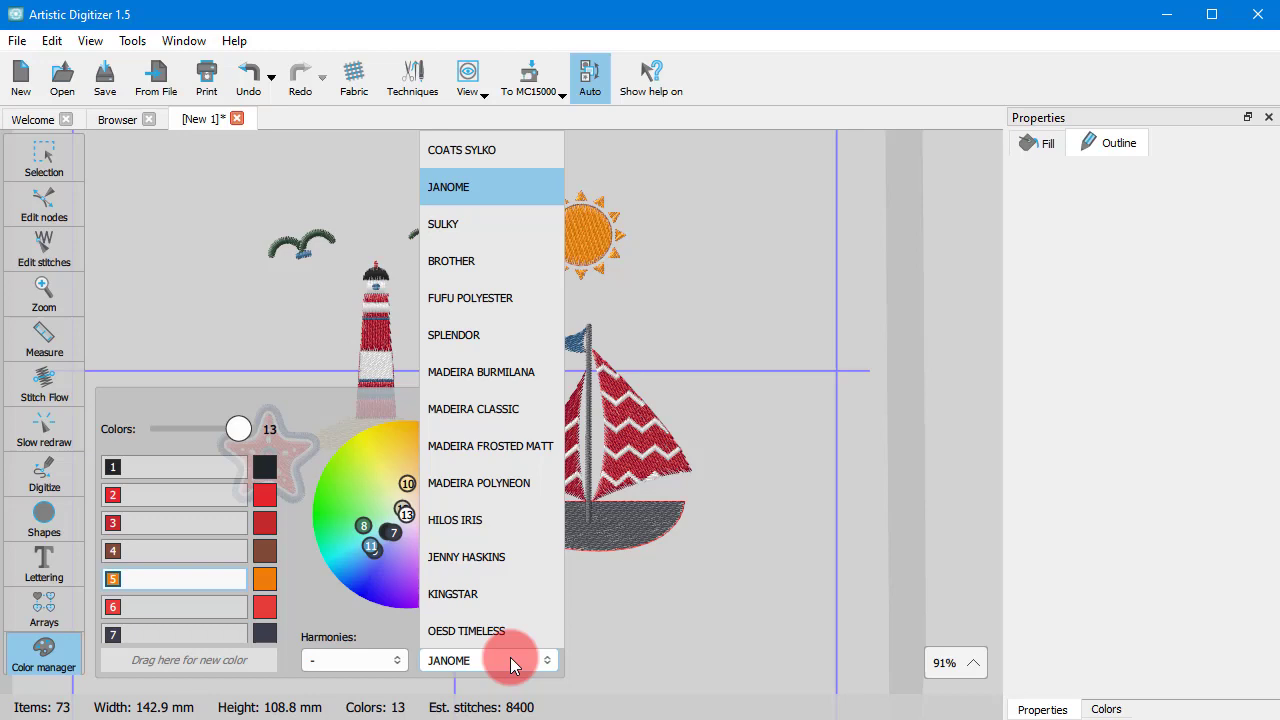
left_click(510, 660)
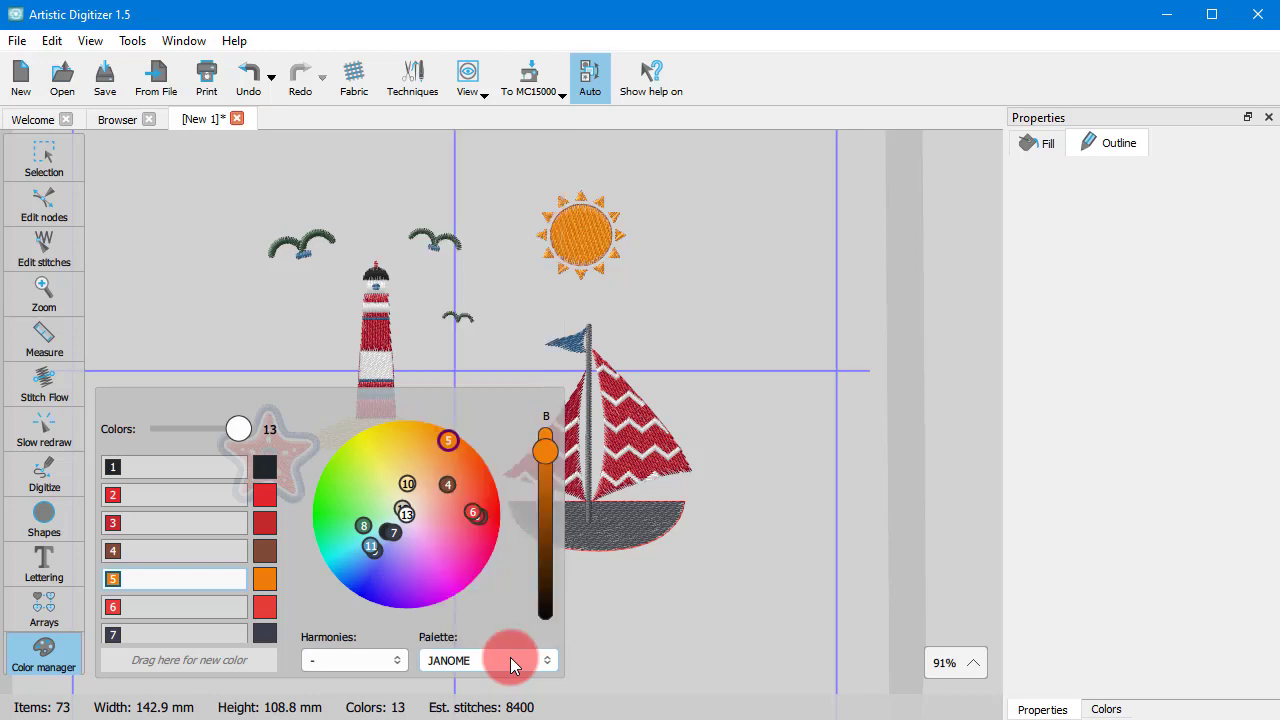
left_click(510, 660)
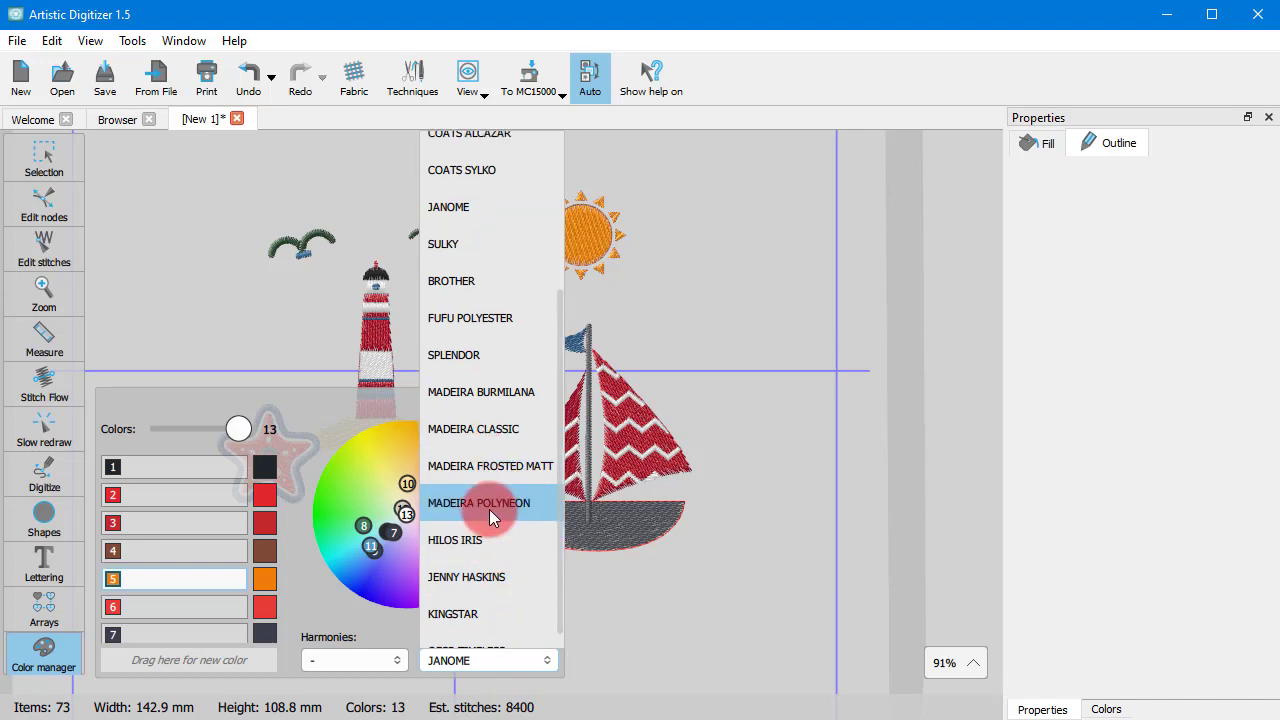
left_click(489, 657)
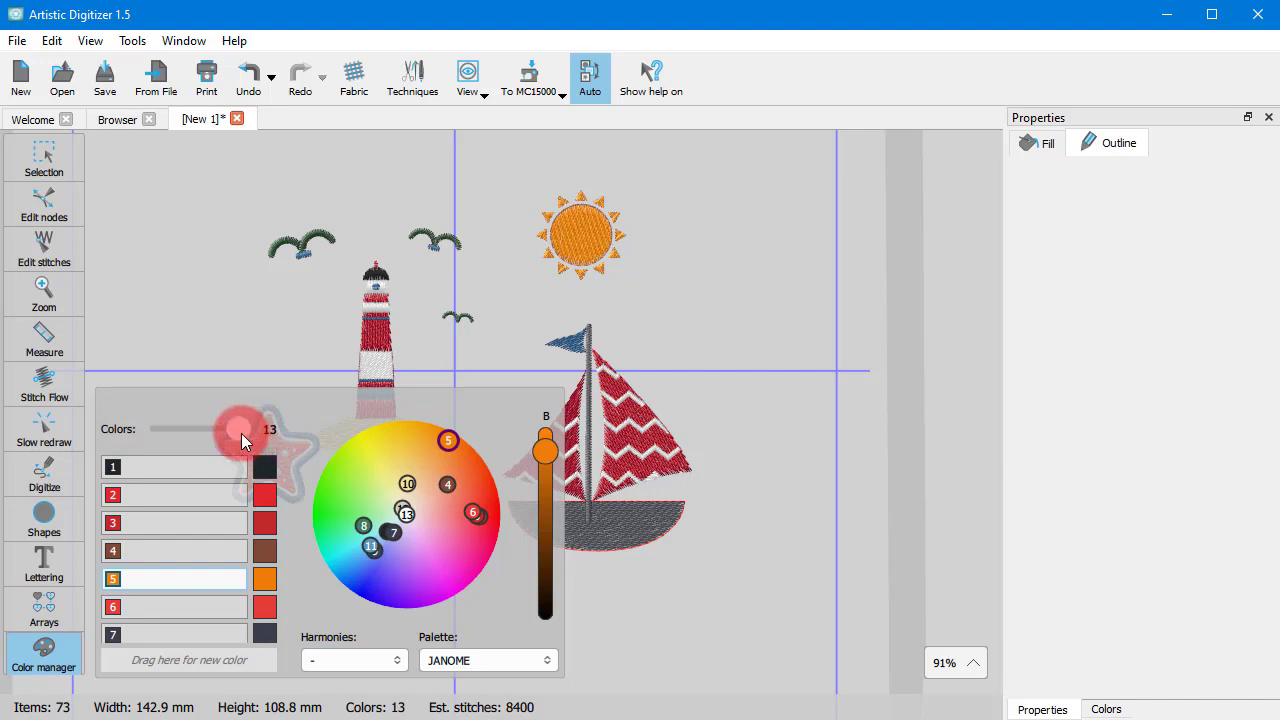
- Reduce the design to 8 thread colours and zoom out to show the whole design
left_click_drag(241, 433, 207, 431)
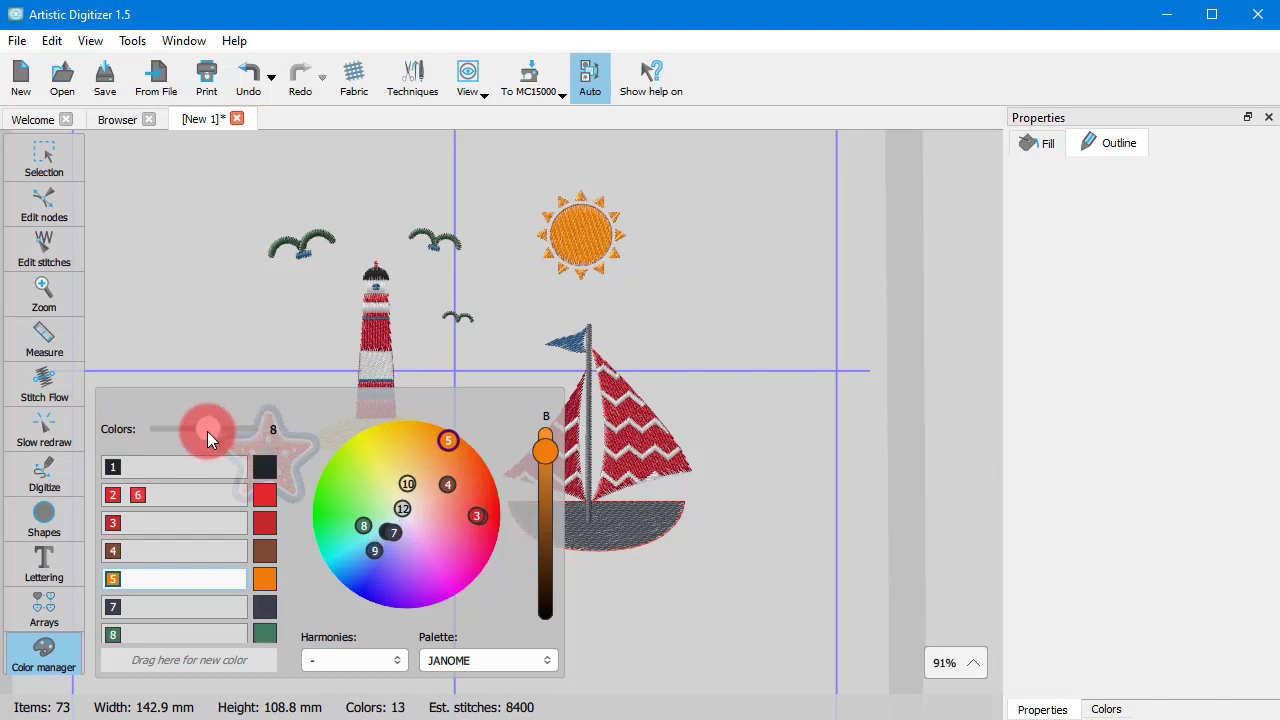
left_click(331, 544)
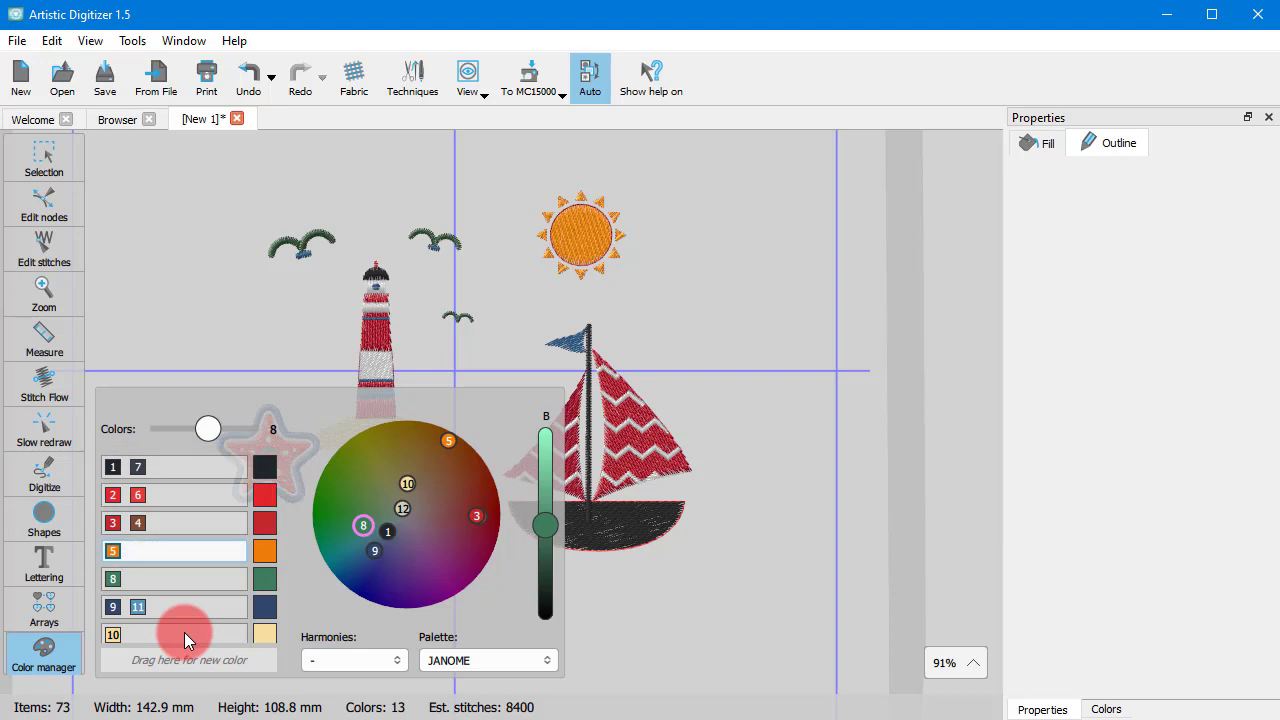
key("ctrl+0")
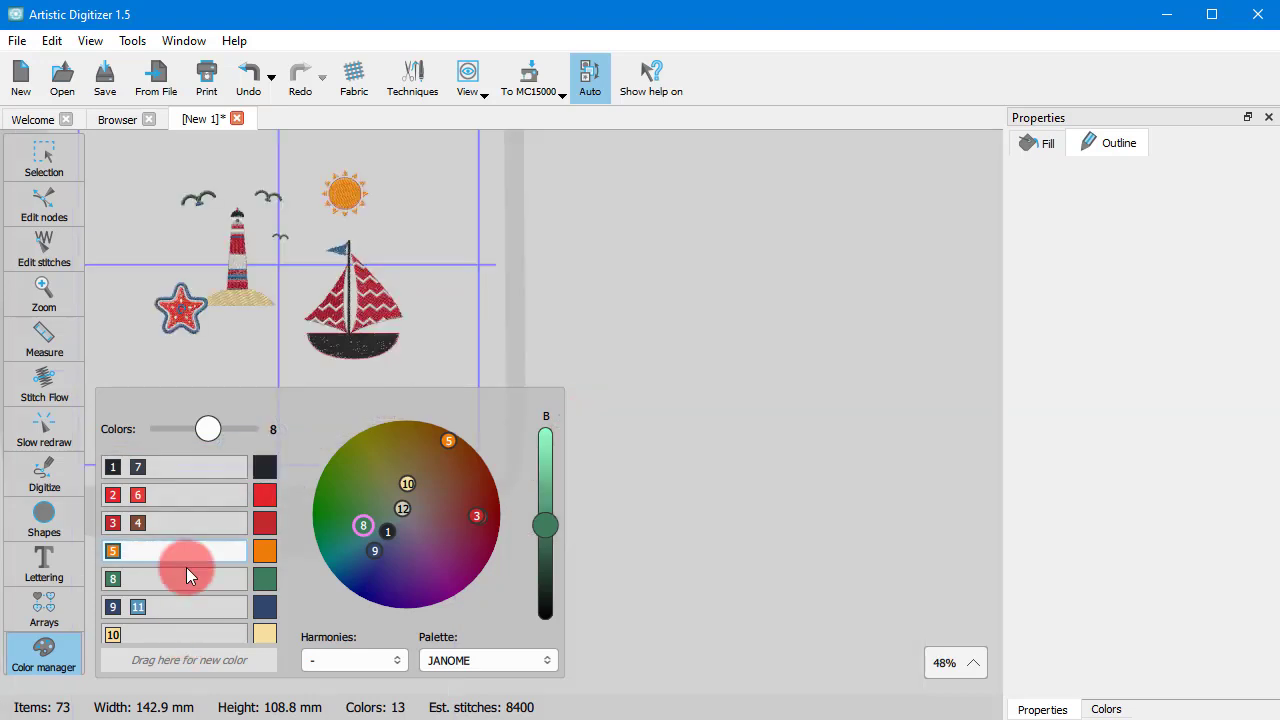
left_click_drag(170, 516, 128, 560)
- Merge thread 3 into the red group with 2 and 6, and thread 9 into black with 1 and 7
left_click_drag(112, 526, 177, 489)
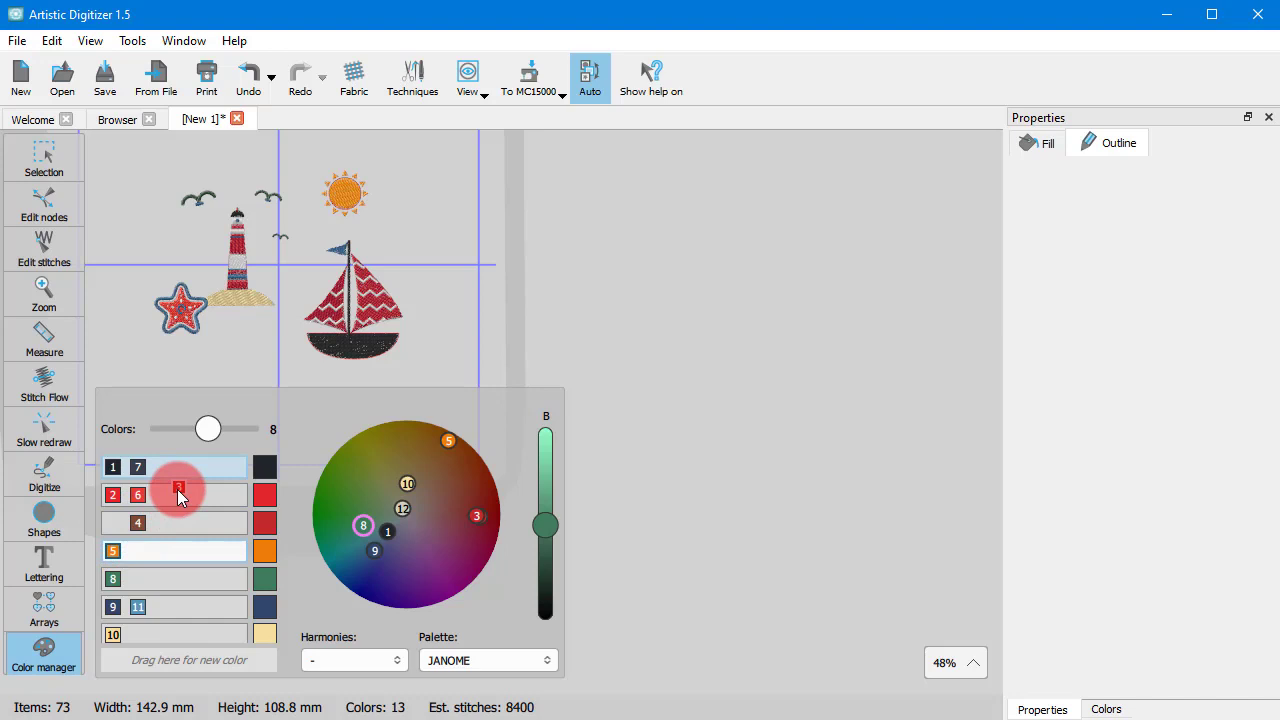
left_click_drag(118, 601, 181, 461)
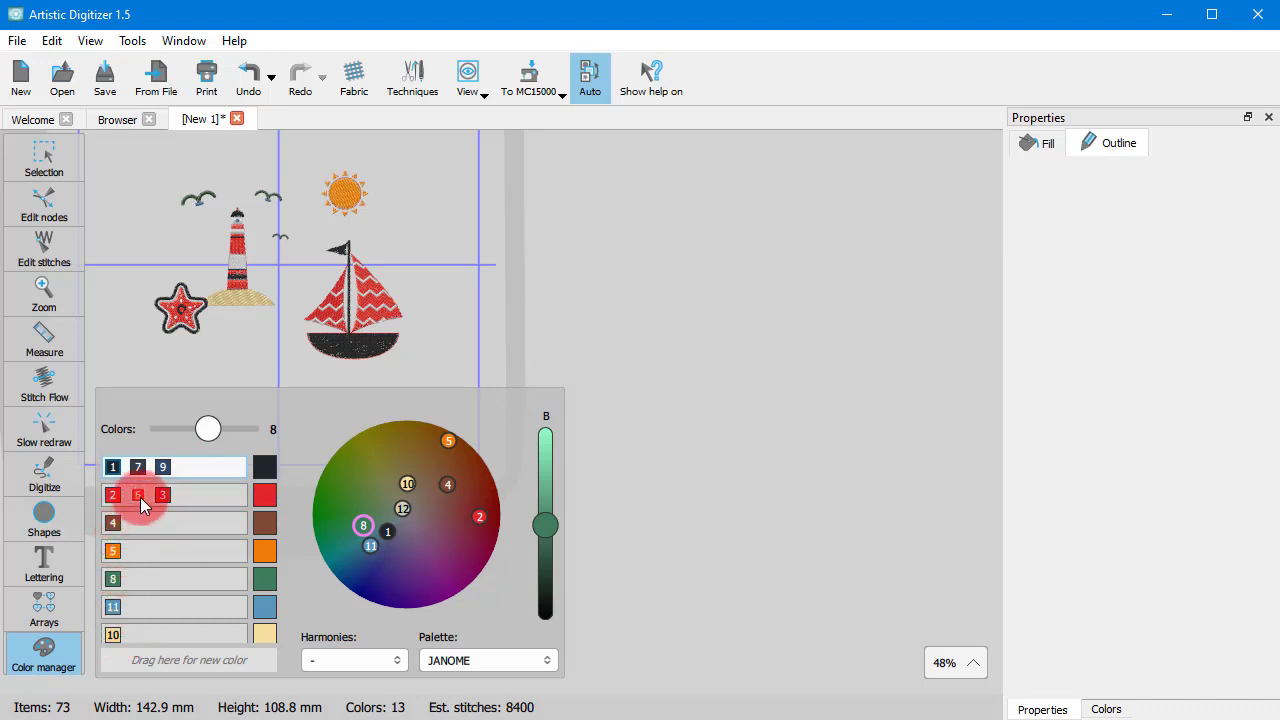
left_click_drag(140, 497, 114, 589)
left_click_drag(158, 495, 130, 496)
mouse_move(108, 615)
left_mouse_down()
mouse_move(113, 631)
mouse_move(164, 529)
mouse_move(153, 521)
left_mouse_up()
- Merge thread 10 into brown thread 4, then apply a Monochromatic harmony in pinkish-red shades
left_click(170, 655)
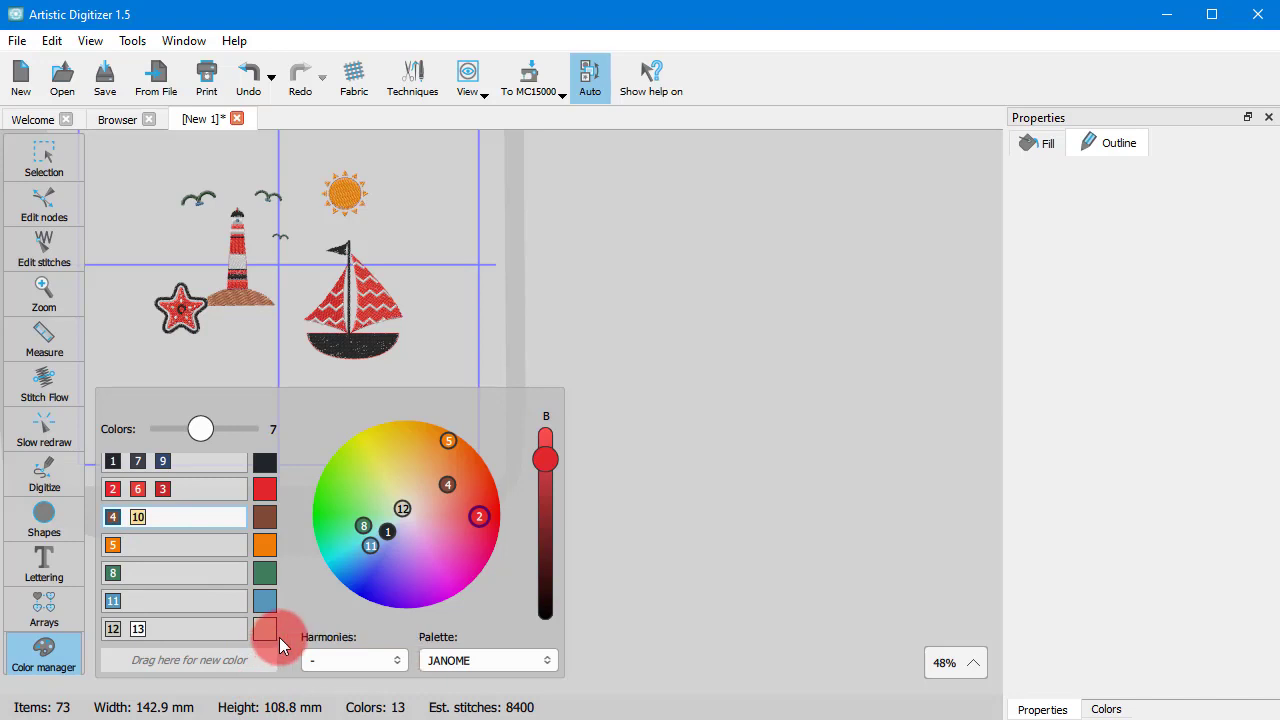
left_click(325, 660)
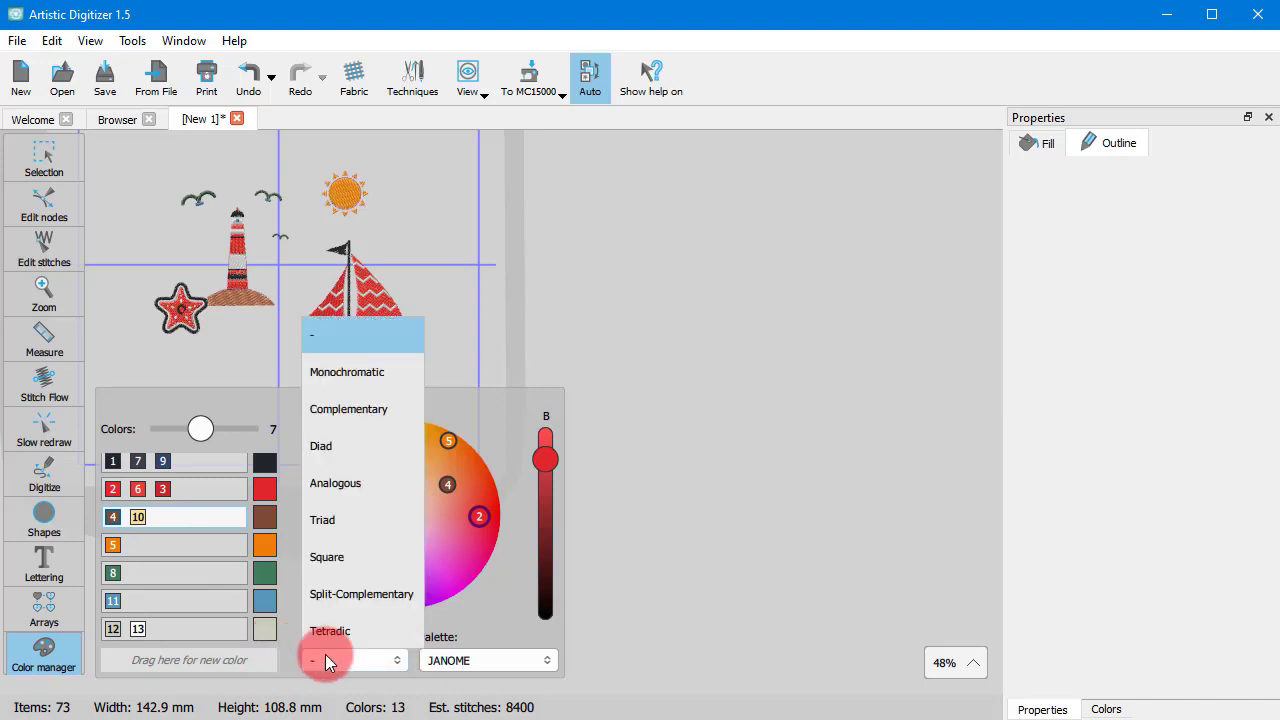
left_click(370, 376)
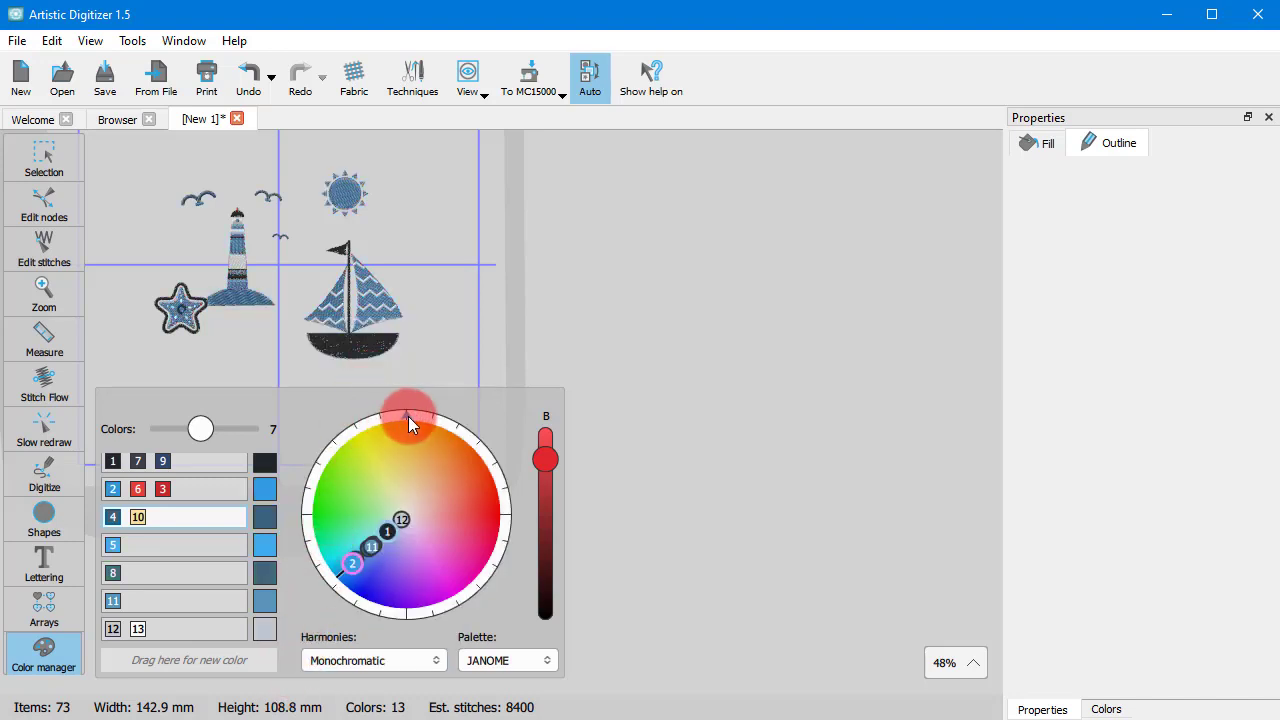
left_click_drag(409, 416, 383, 547)
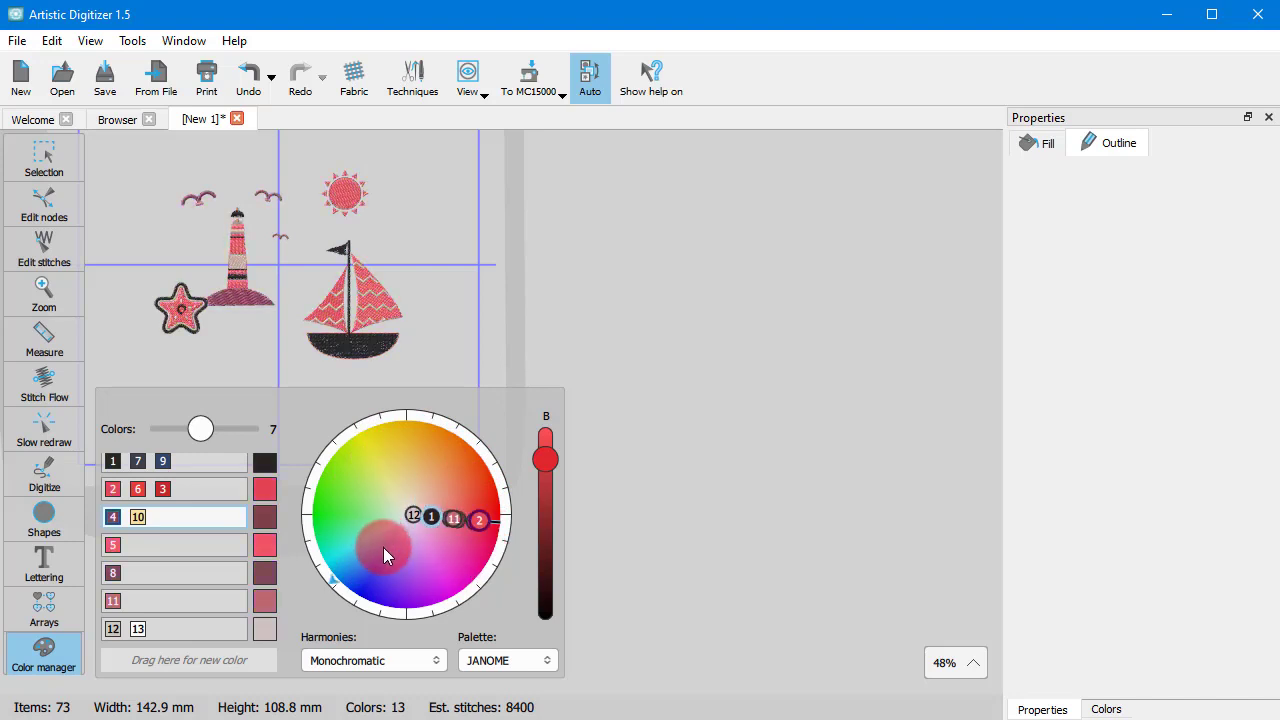
- Apply and rotate the Complementary harmony, then the Diad harmony, on the colour wheel
left_click(382, 664)
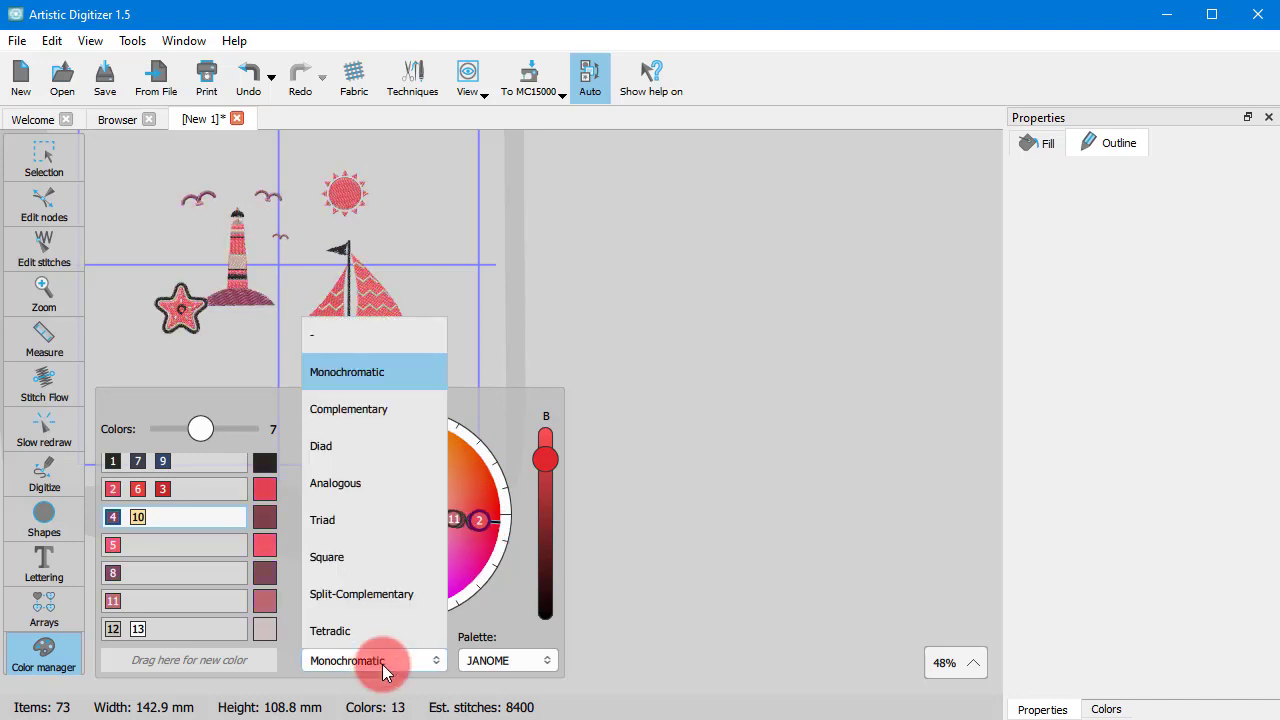
left_click(330, 406)
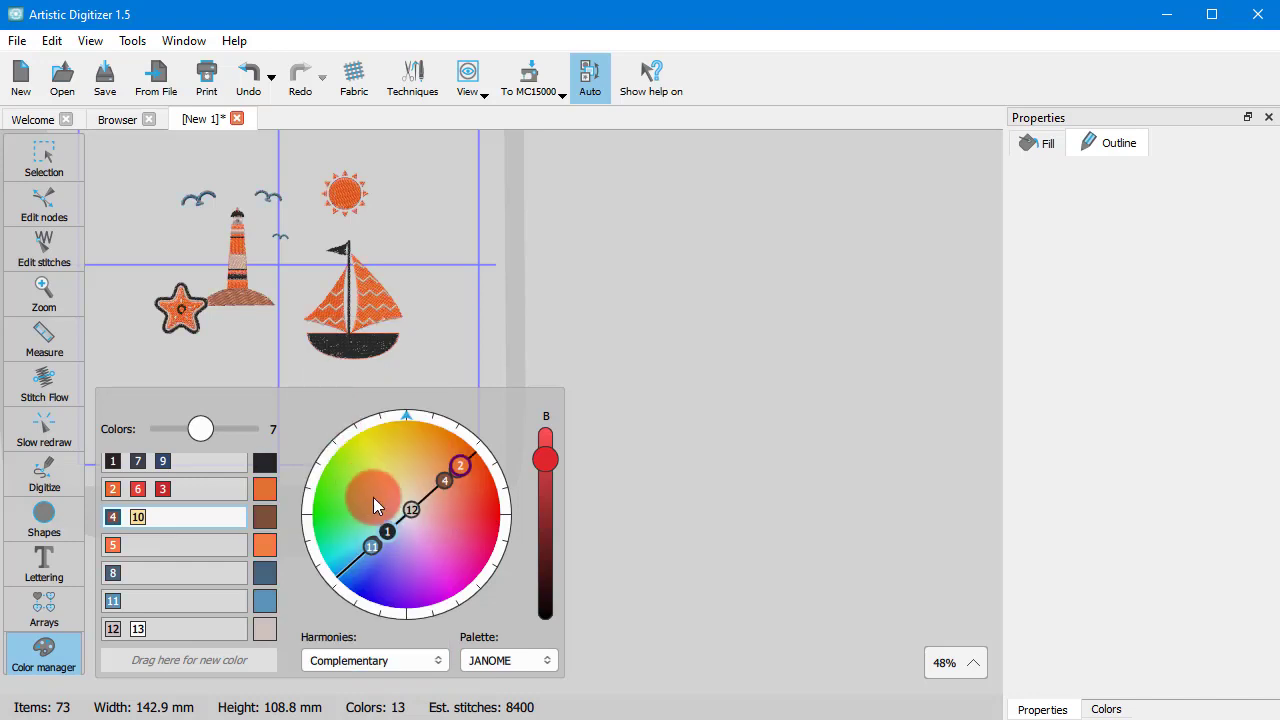
left_click_drag(399, 412, 347, 409)
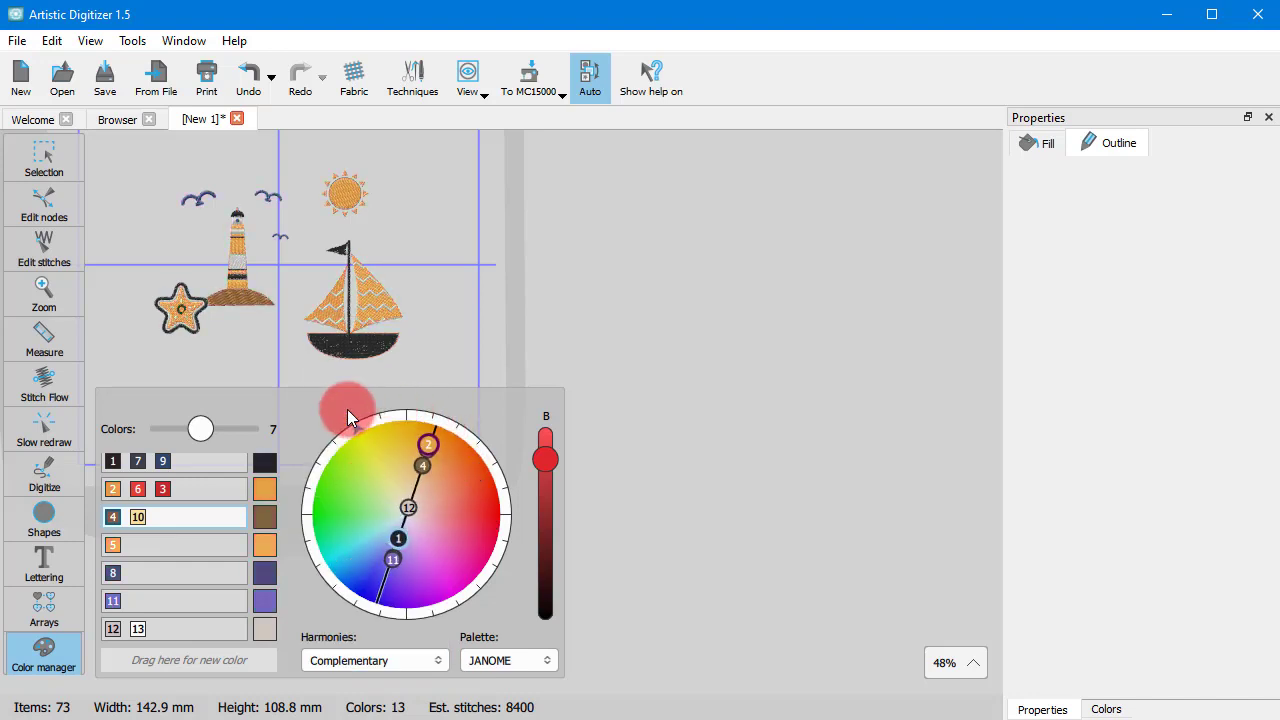
left_click(407, 661)
left_click(336, 450)
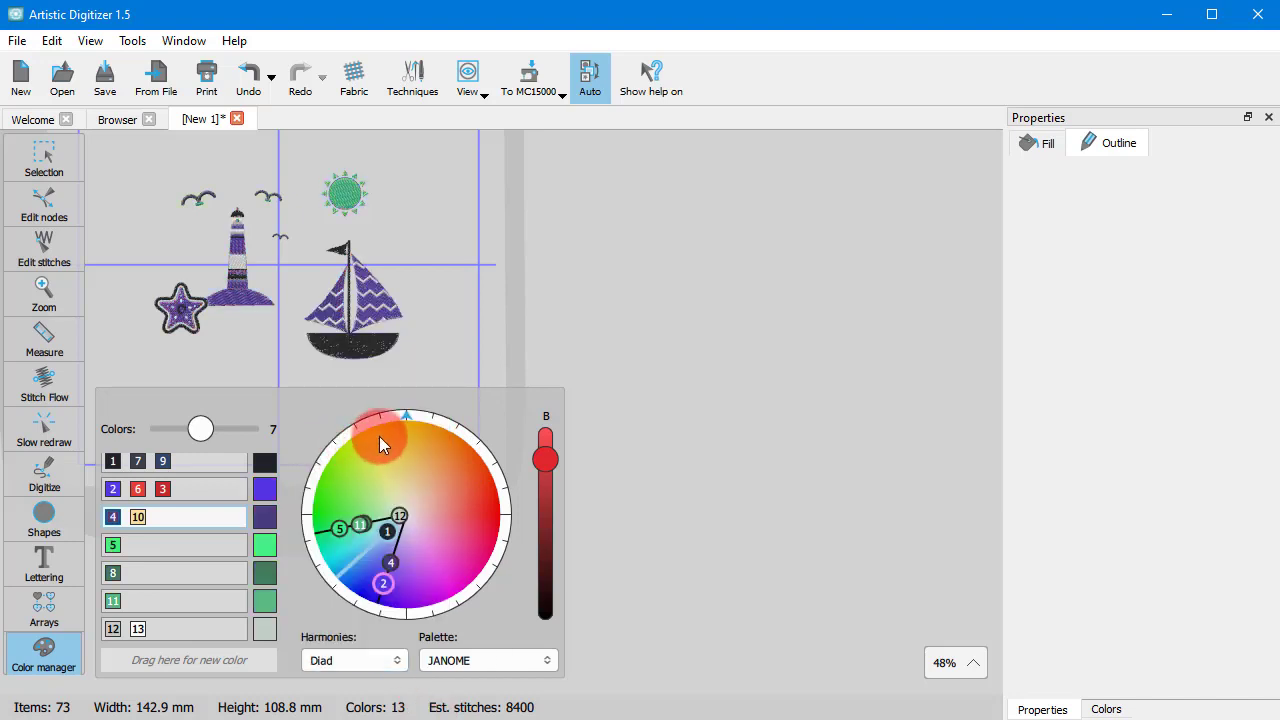
left_click_drag(412, 417, 397, 500)
- Try the Triad and Square harmonies with rotated hues, ending on Split-Complementary
left_click(363, 661)
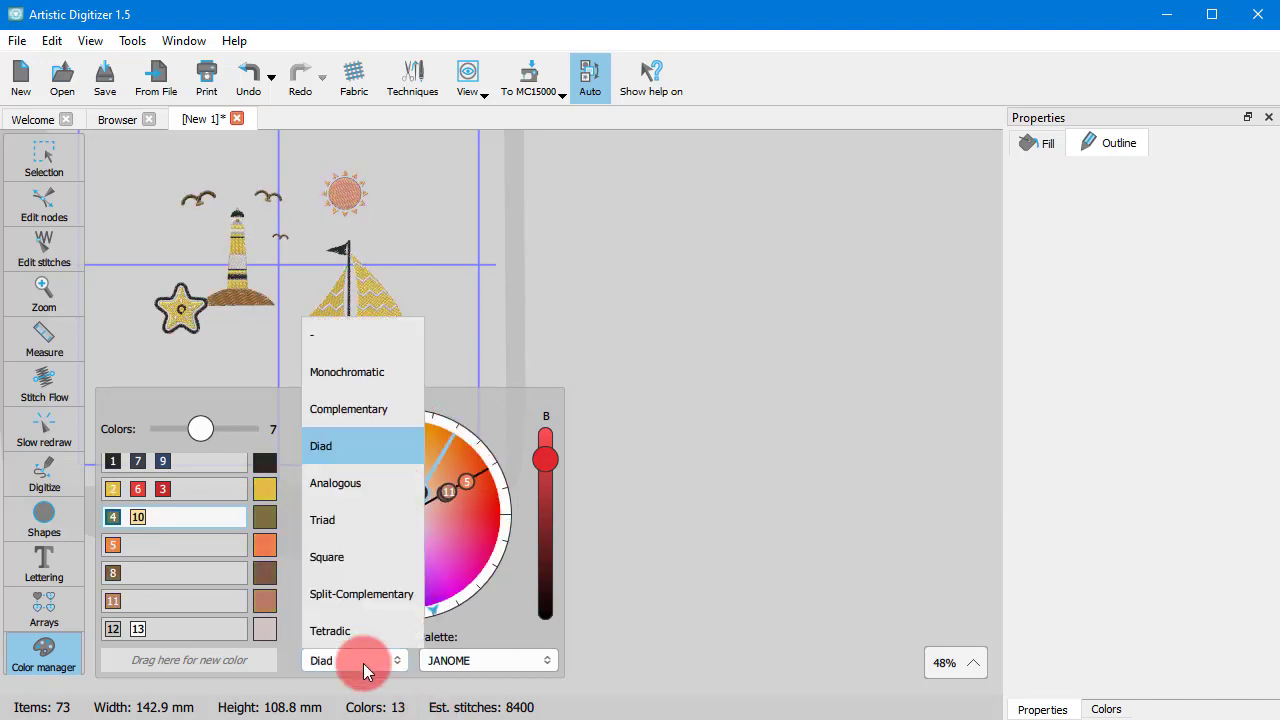
left_click(350, 520)
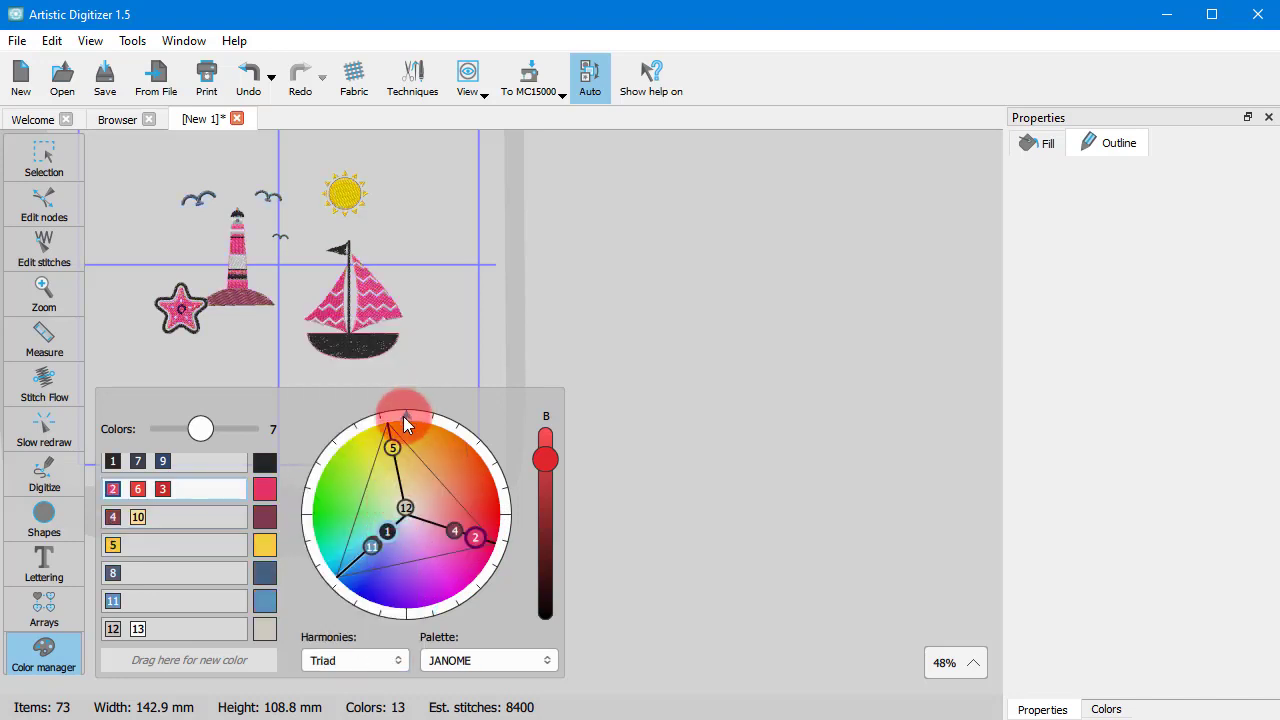
left_click_drag(403, 416, 490, 480)
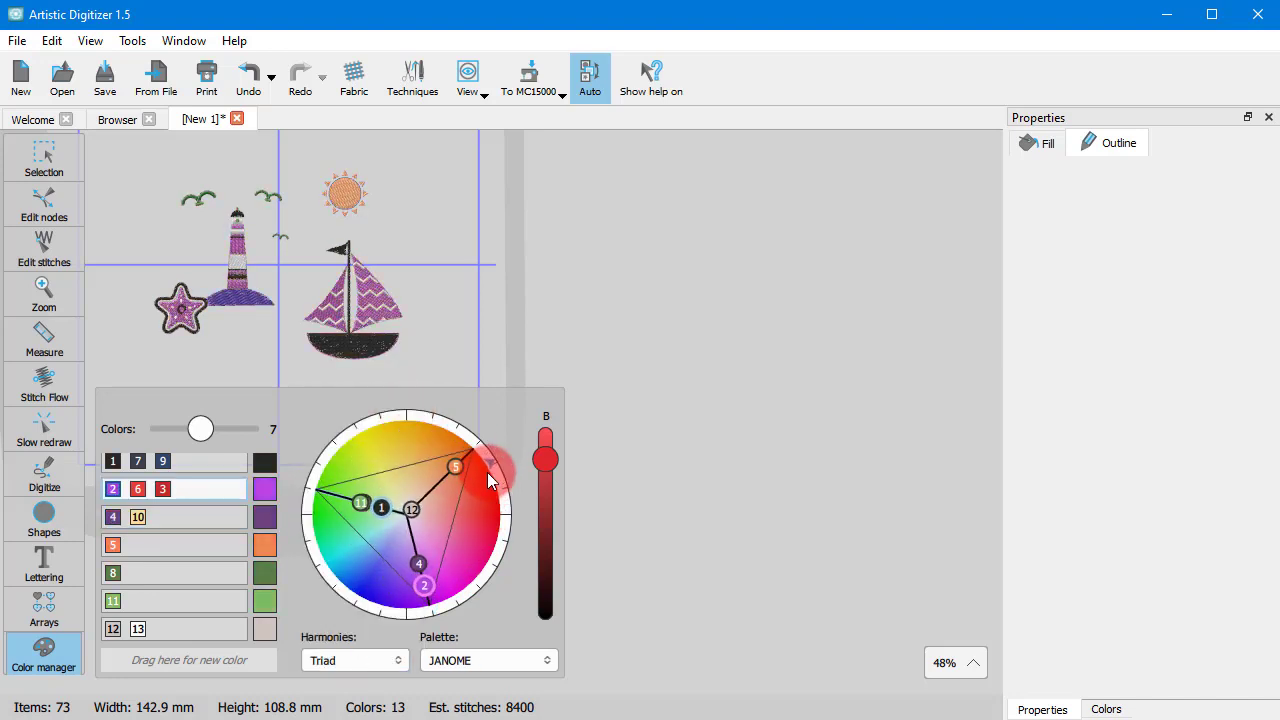
left_click(365, 662)
left_click(379, 565)
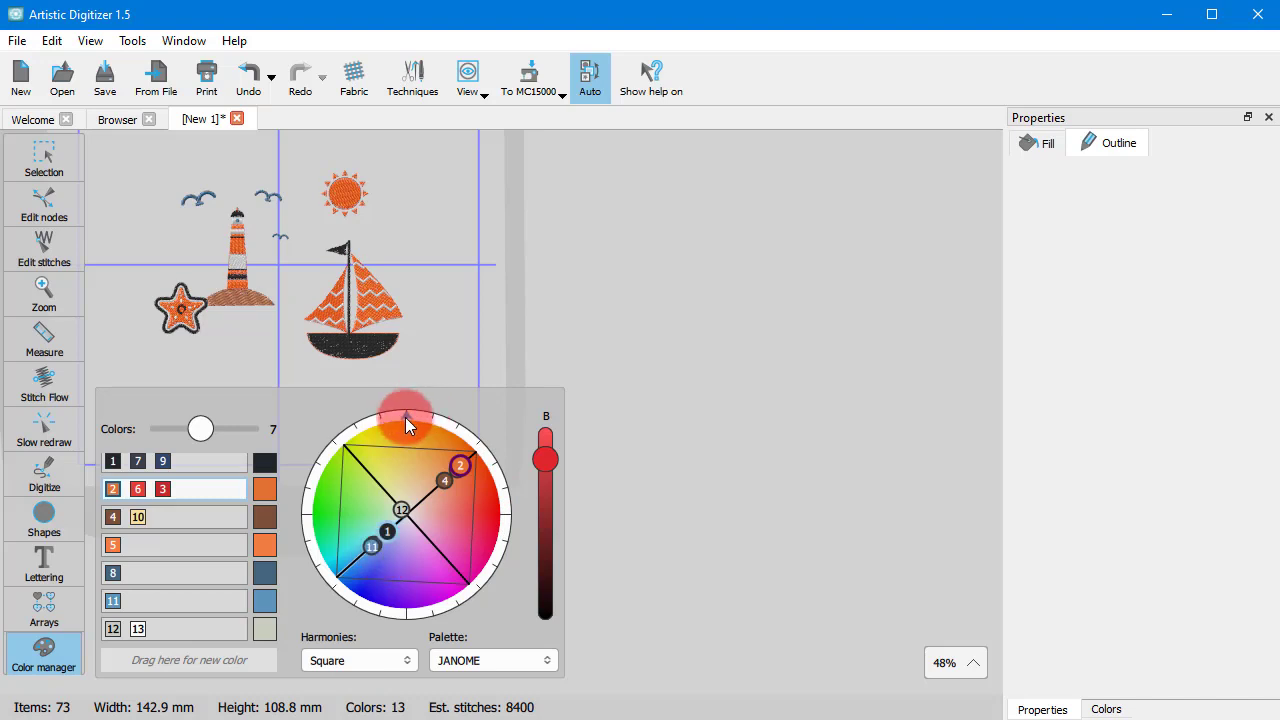
left_click_drag(405, 422, 336, 432)
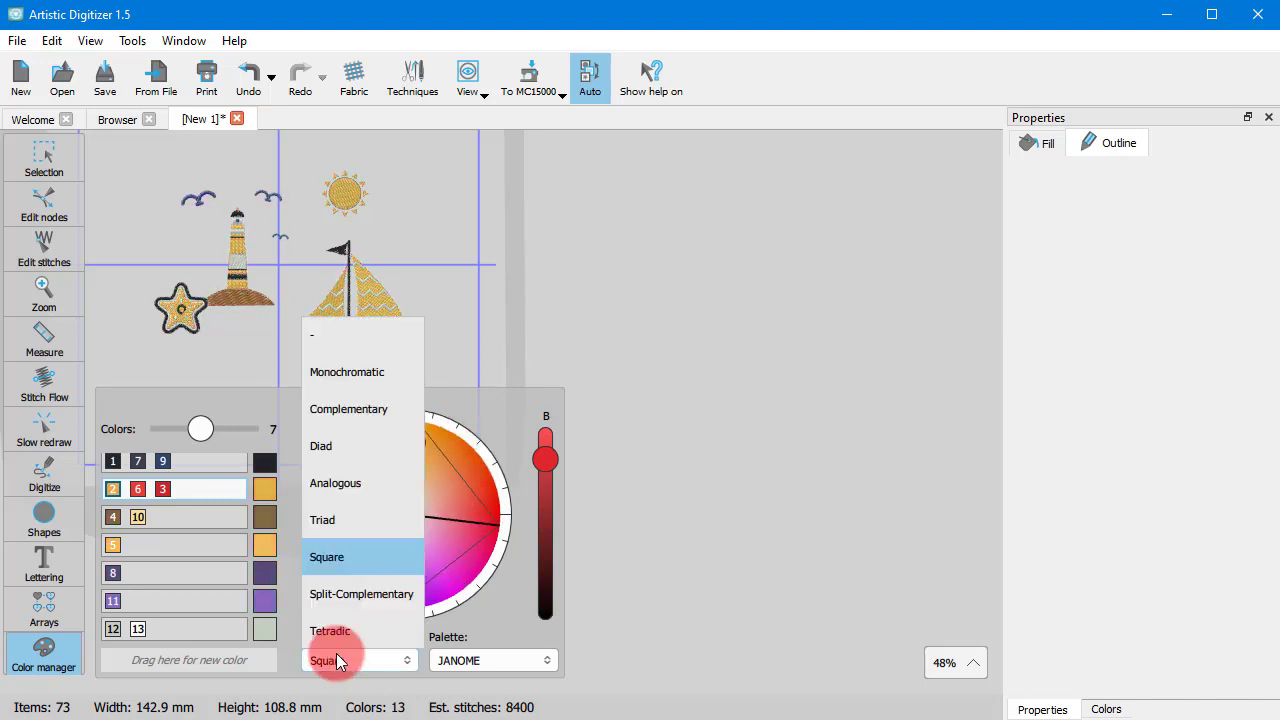
left_click(362, 593)
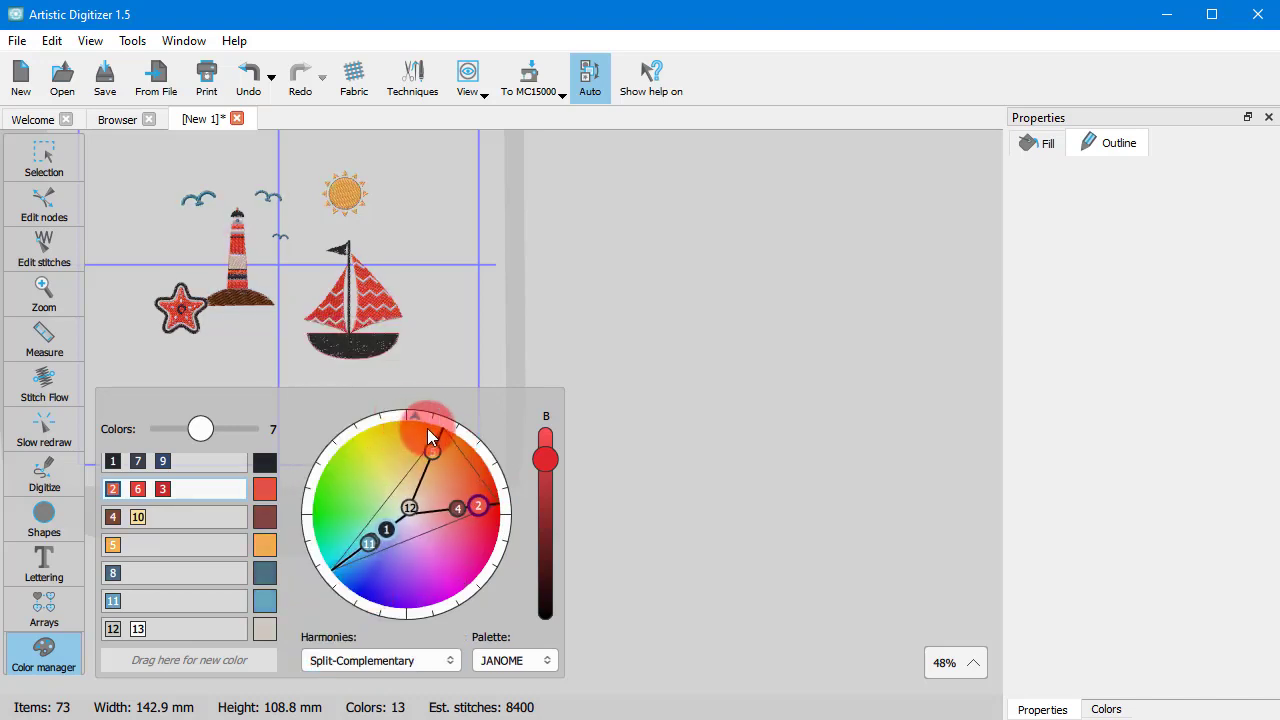